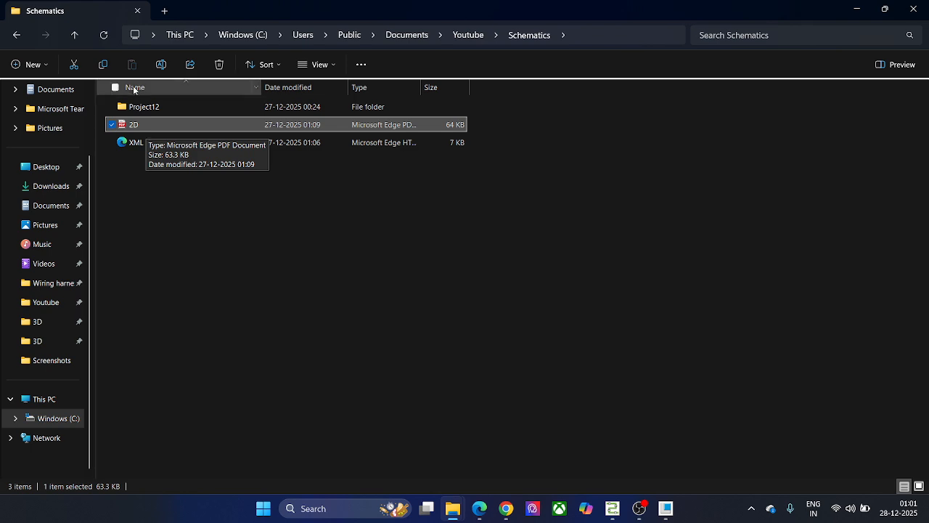
Switch to Creo Parametric and create a new design assembly named Project with the default template.
click(76, 35)
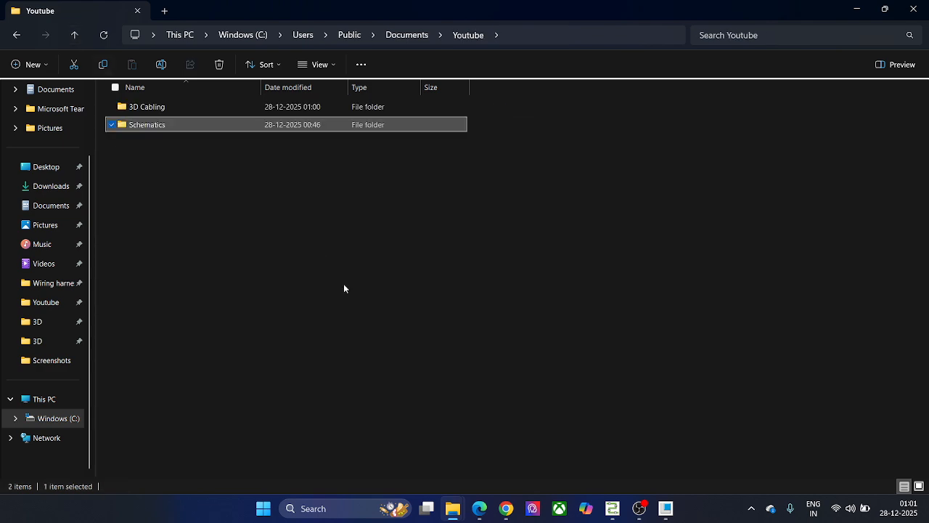
click(464, 330)
click(664, 510)
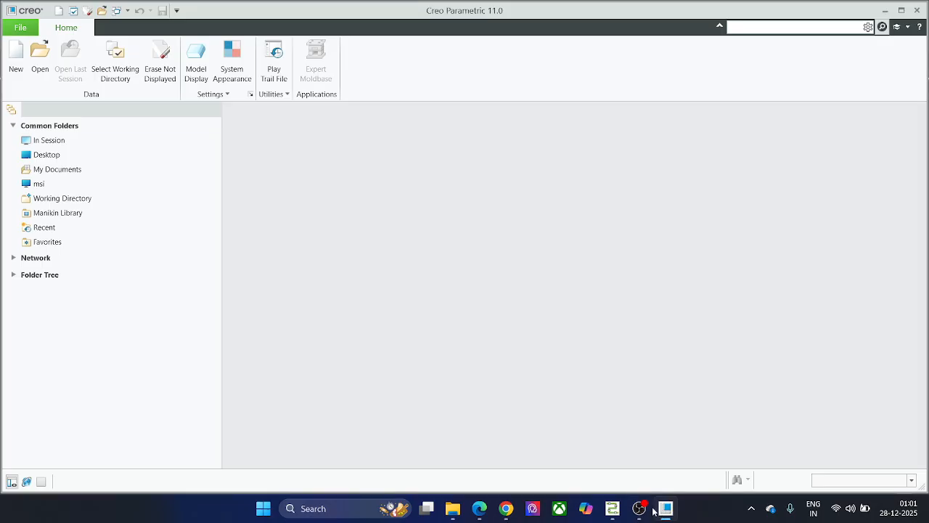
click(18, 55)
click(393, 212)
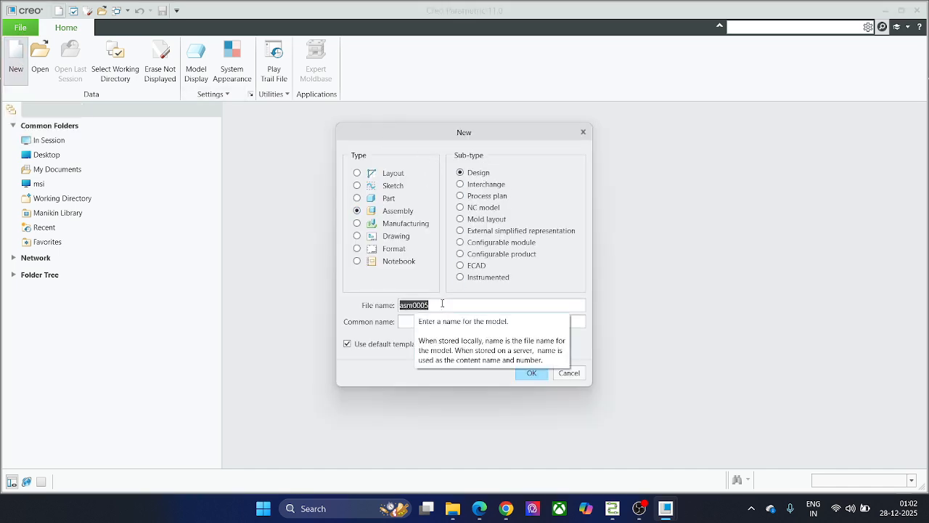
text(P)
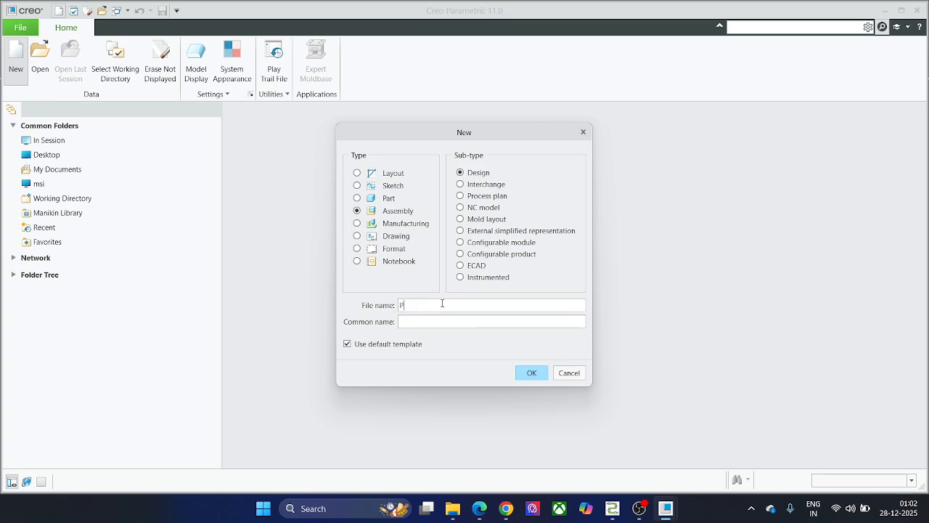
text(roject)
key(Return)
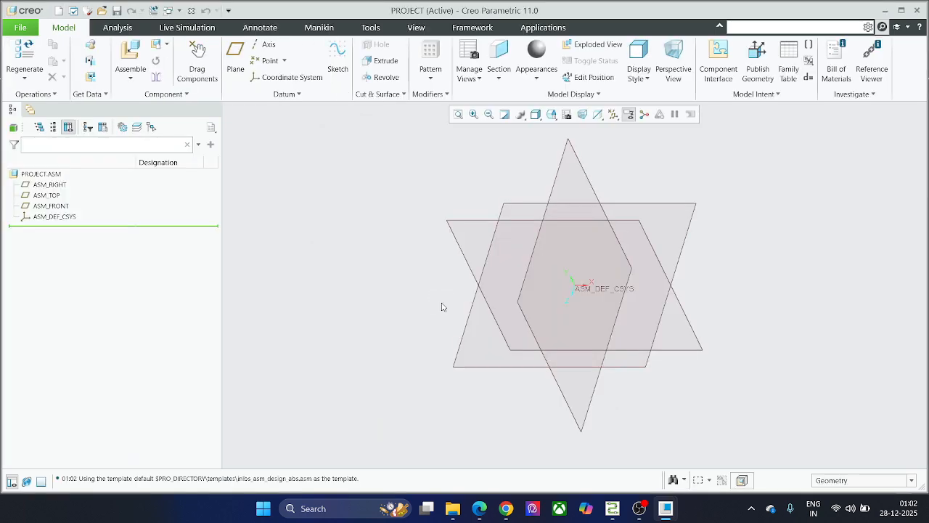
Start saving a copy of the assembly with the 3D Cabling folder under Documents\Youtube as the destination.
click(20, 28)
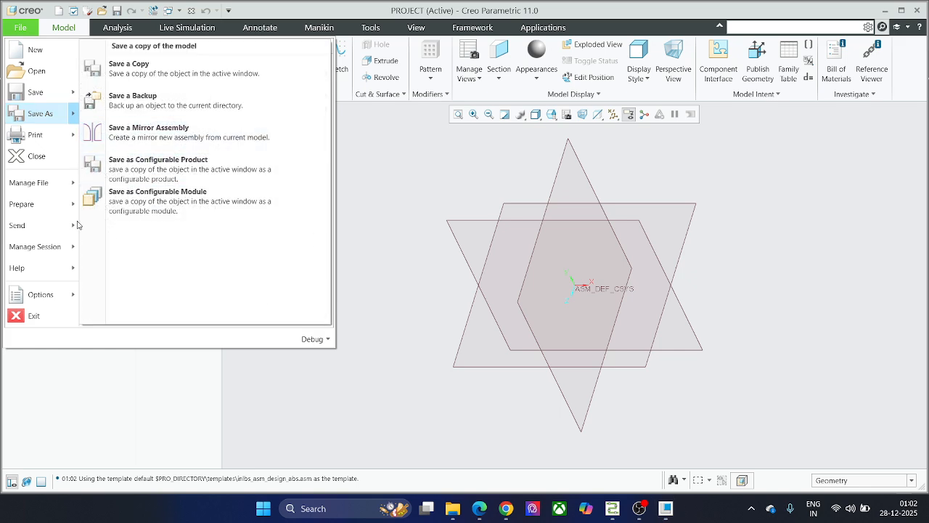
click(29, 112)
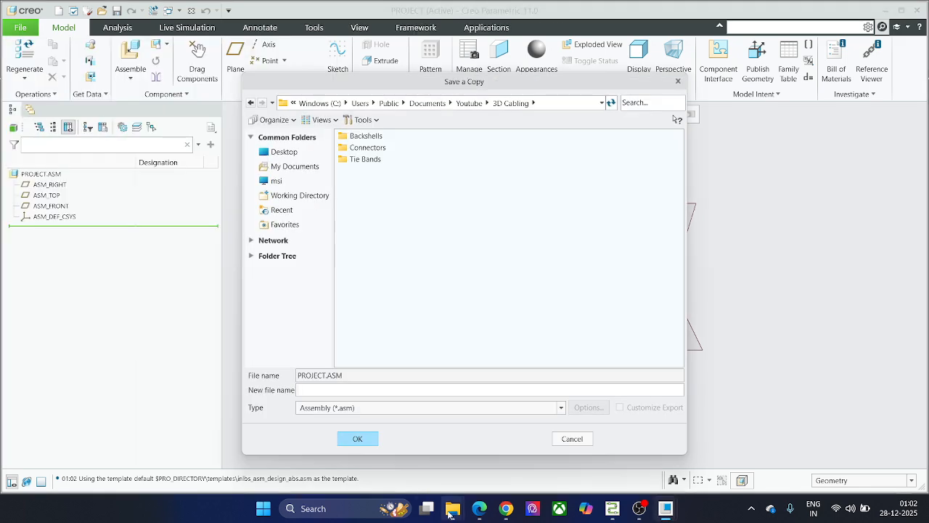
mouse_move(452, 508)
click(405, 456)
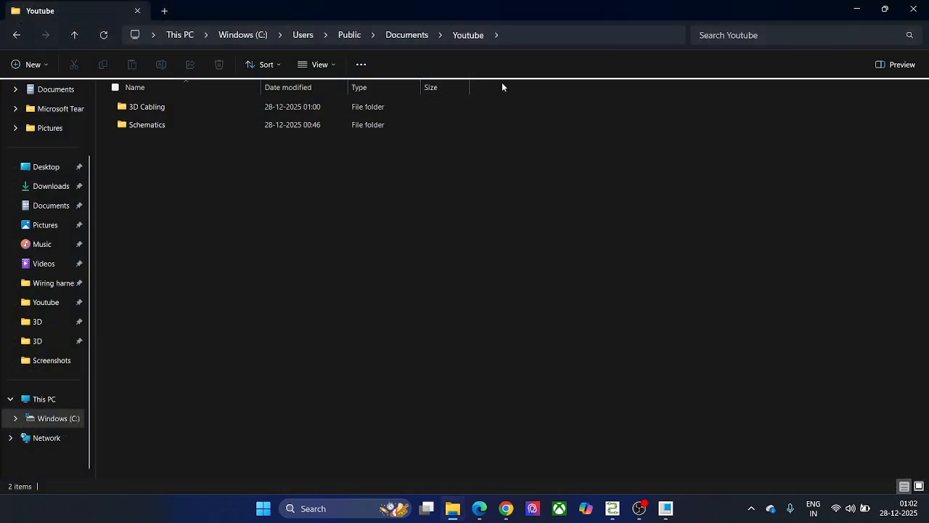
double_click(152, 109)
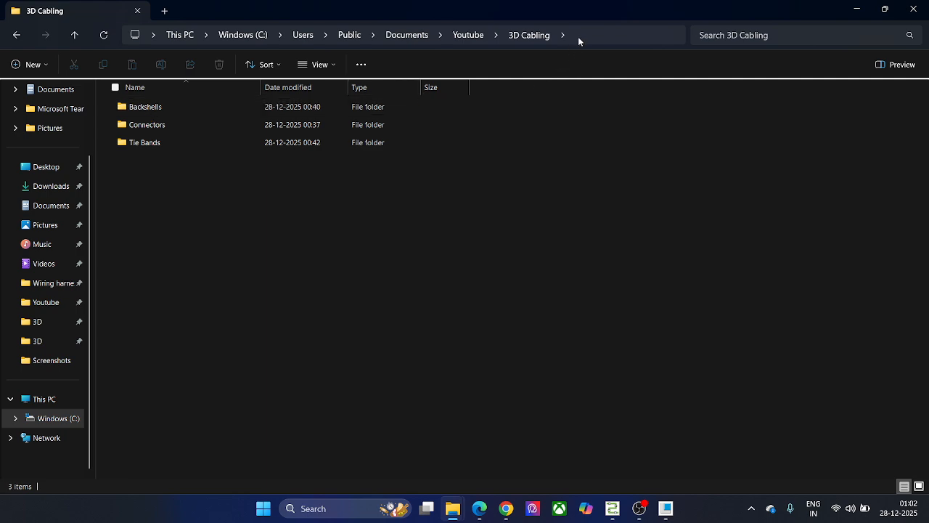
click(581, 37)
key(ctrl+c)
key(alt+Tab)
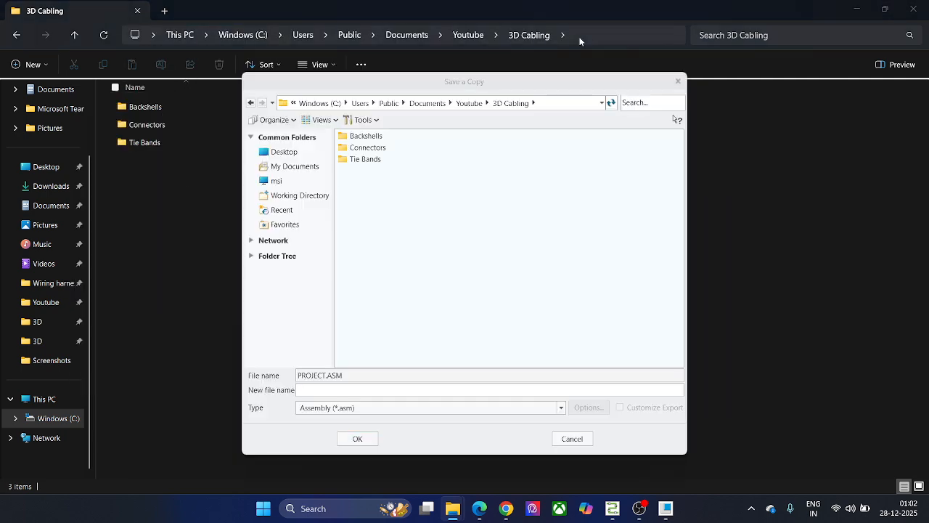
click(553, 102)
key(ctrl+v)
key(Return)
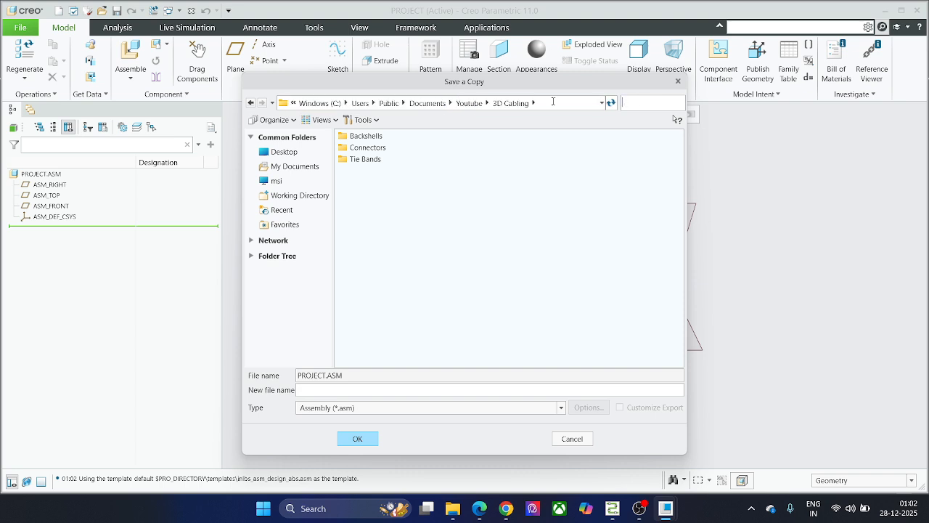
Try to save the assembly copy under the name Project12.
click(329, 391)
text(Project12)
key(Return)
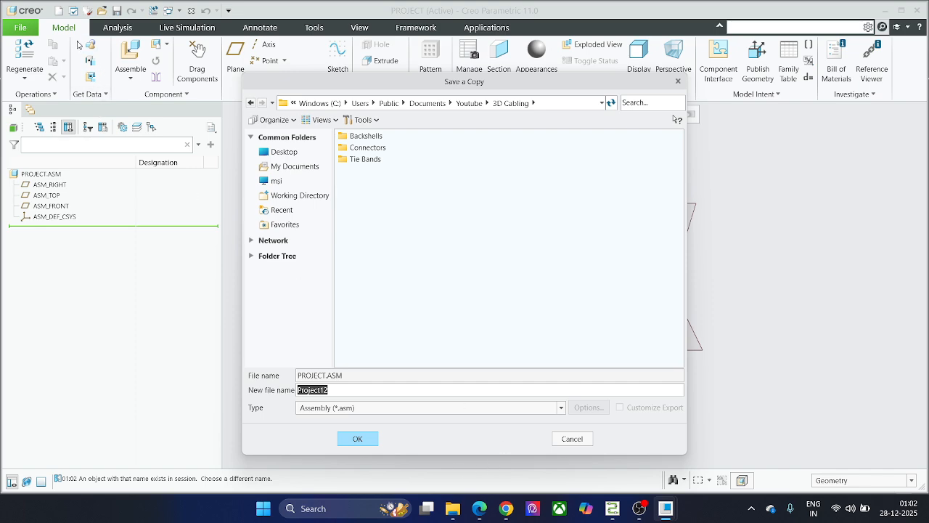
key(Escape)
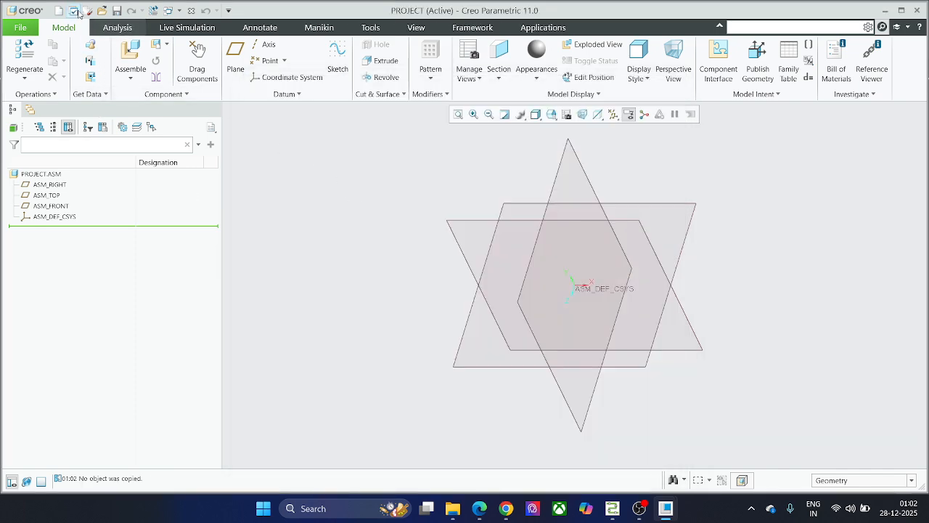
Save a copy of the assembly as Project122 in the 3D Cabling folder.
click(20, 27)
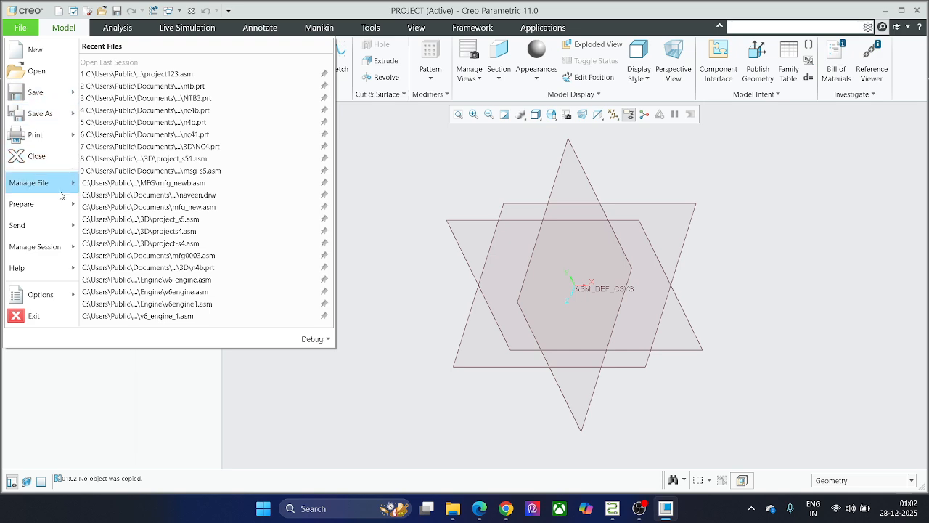
click(34, 114)
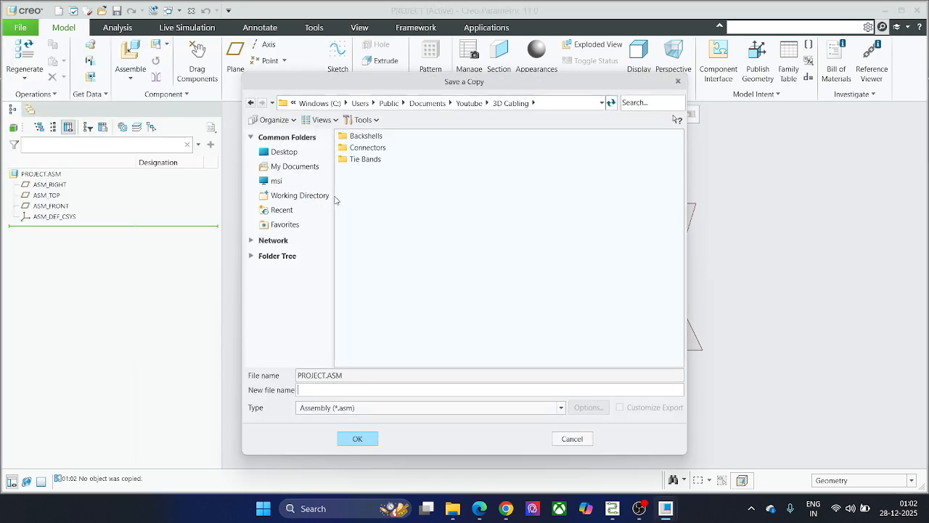
click(323, 389)
text(Project)
text(_2)
key(Return)
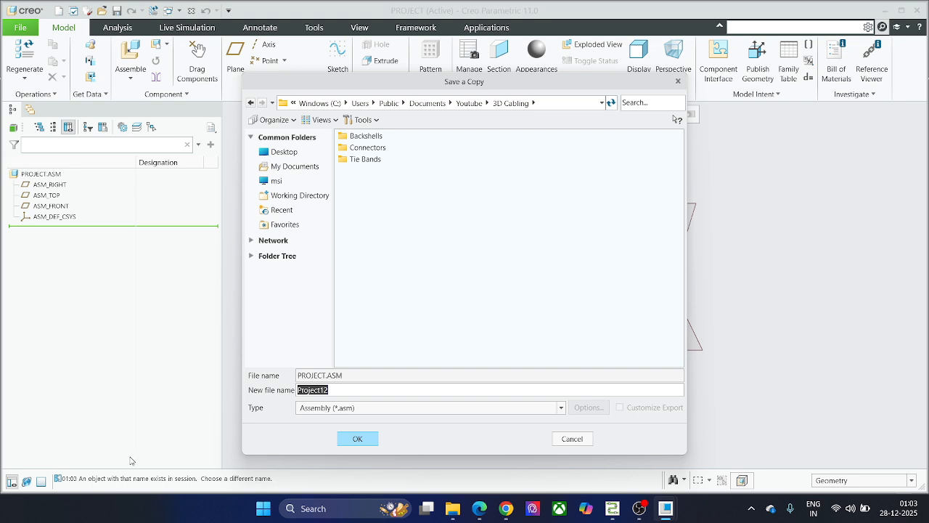
click(350, 392)
text(2)
key(Return)
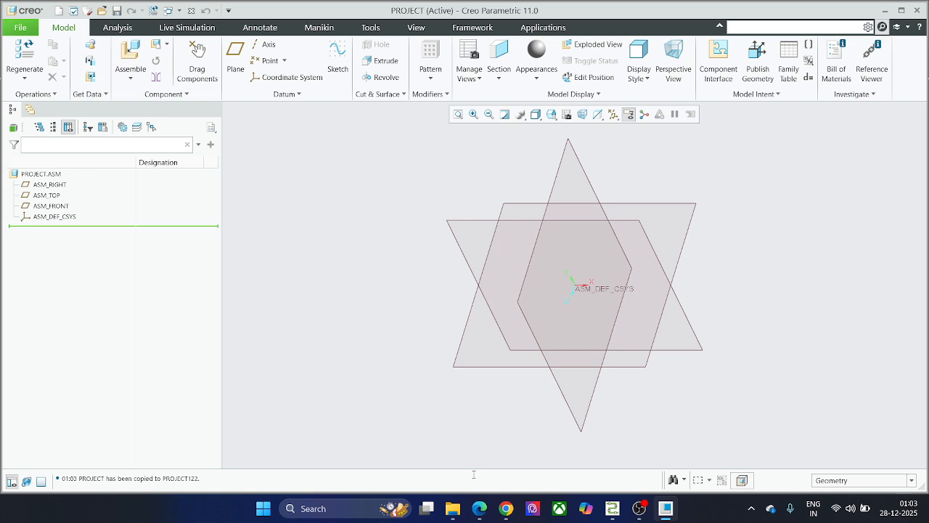
Switch to File Explorer and review the Backshells, Connectors and Tie Bands folders inside the 3D Cabling folder.
mouse_move(453, 509)
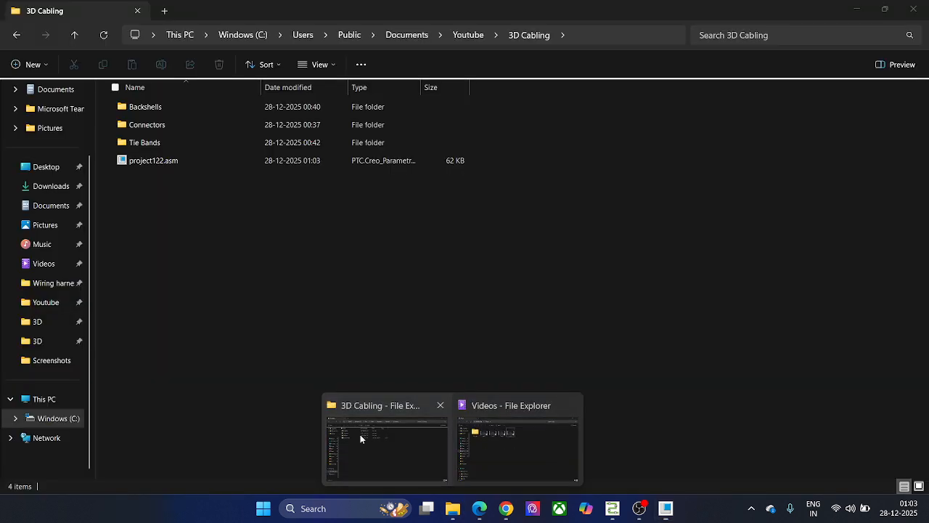
click(360, 434)
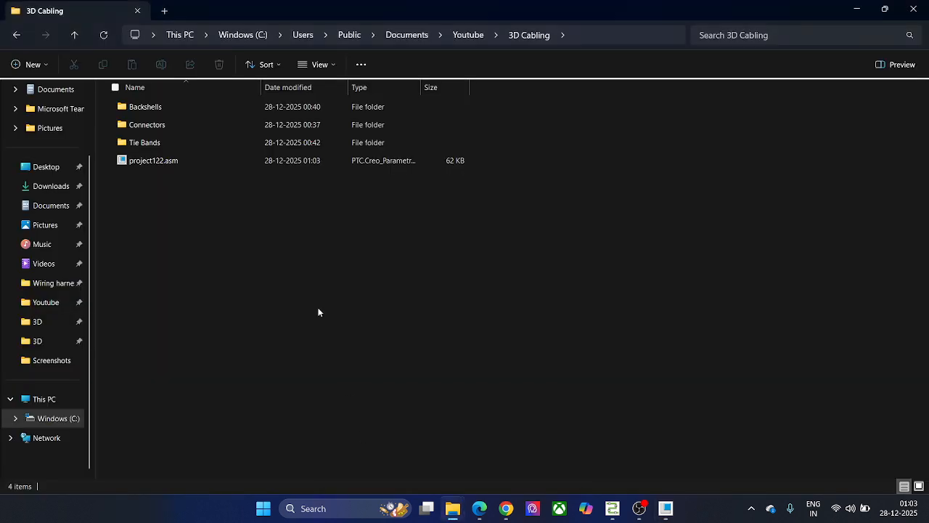
click(169, 124)
click(168, 143)
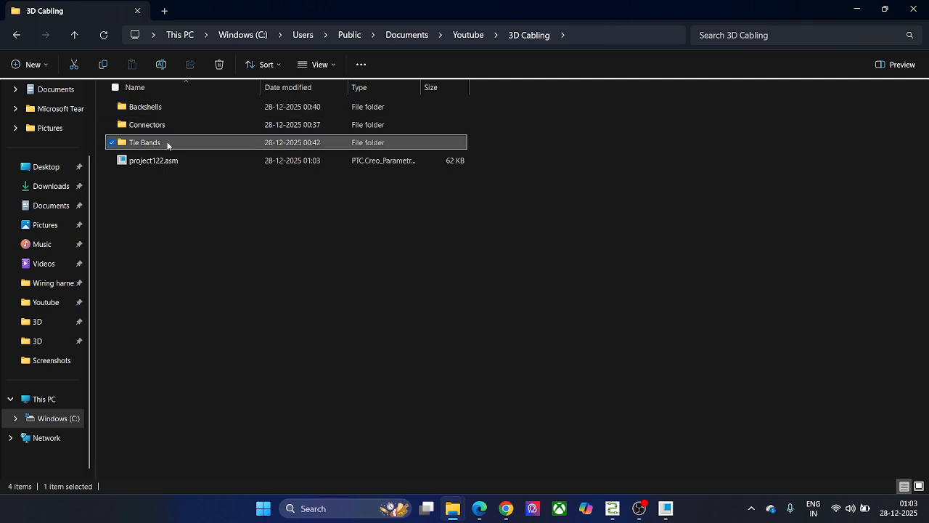
click(193, 251)
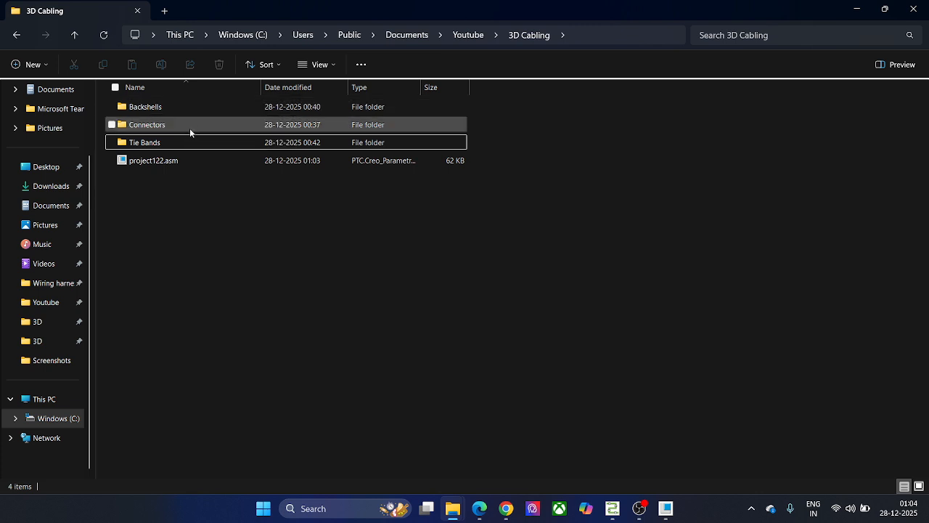
click(193, 107)
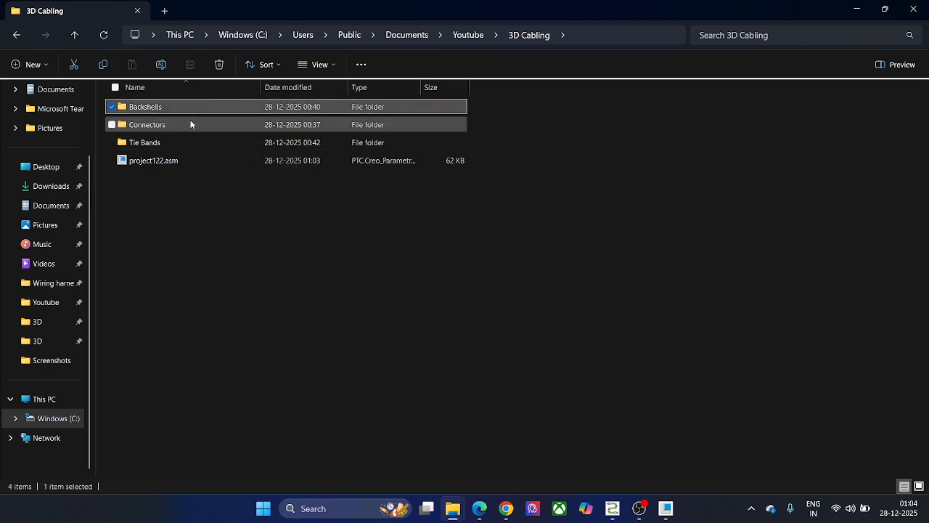
click(191, 125)
click(190, 142)
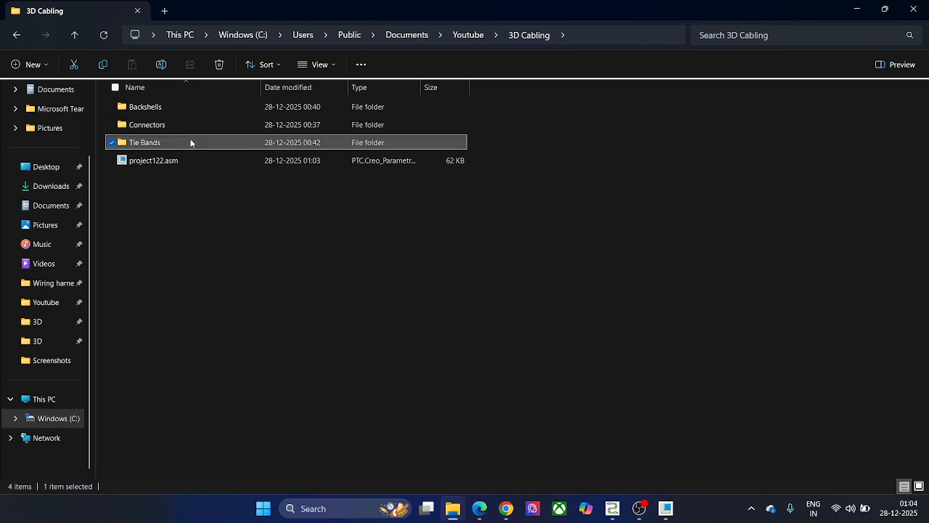
click(319, 256)
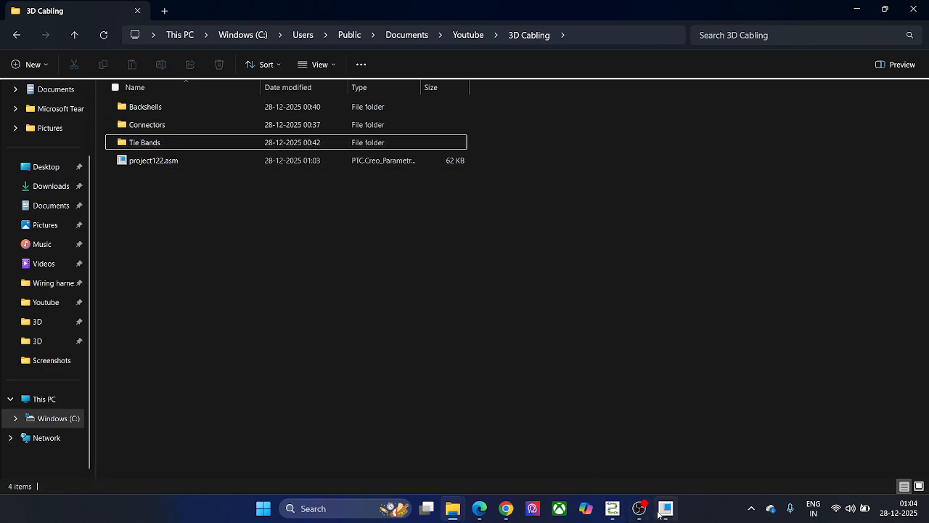
Switch to Creo Parametric and create a standard subassembly named Connectors1, copied from the existing inlbs_asm_design_abs.asm template.
mouse_move(660, 514)
click(658, 446)
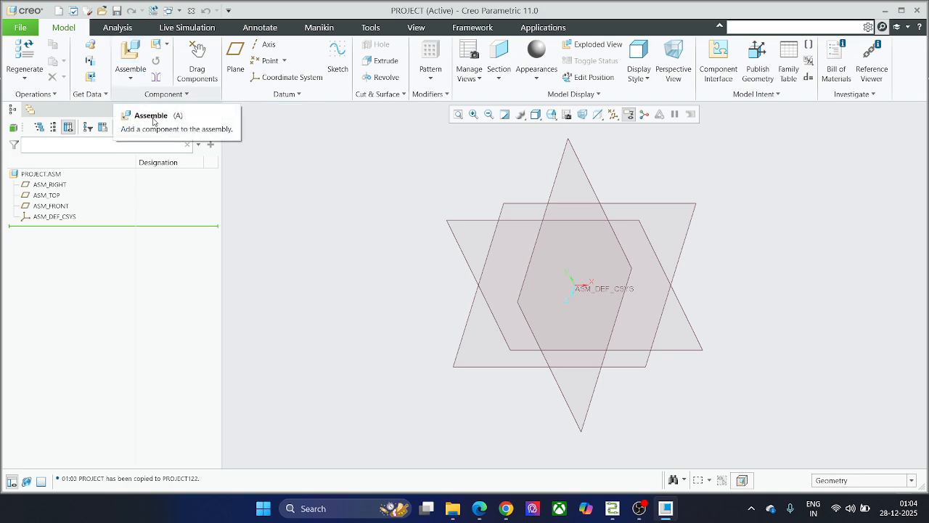
click(124, 62)
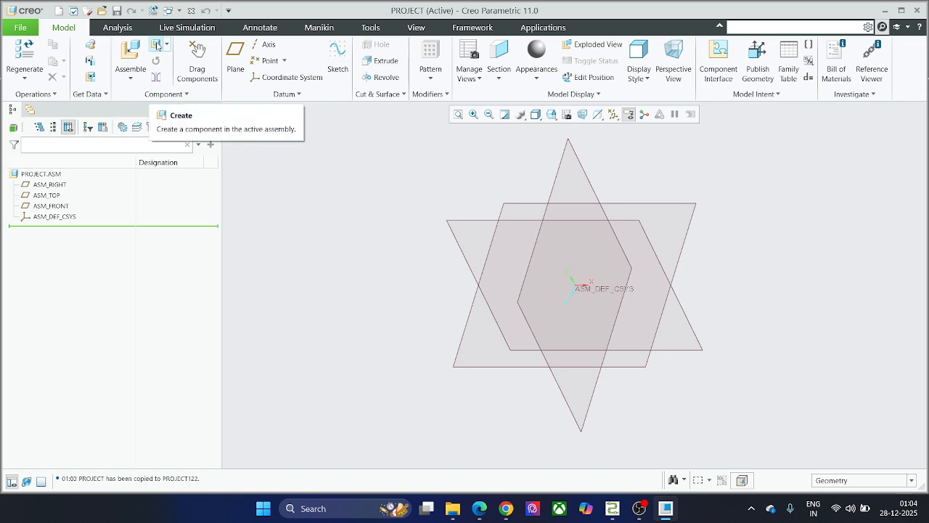
click(157, 45)
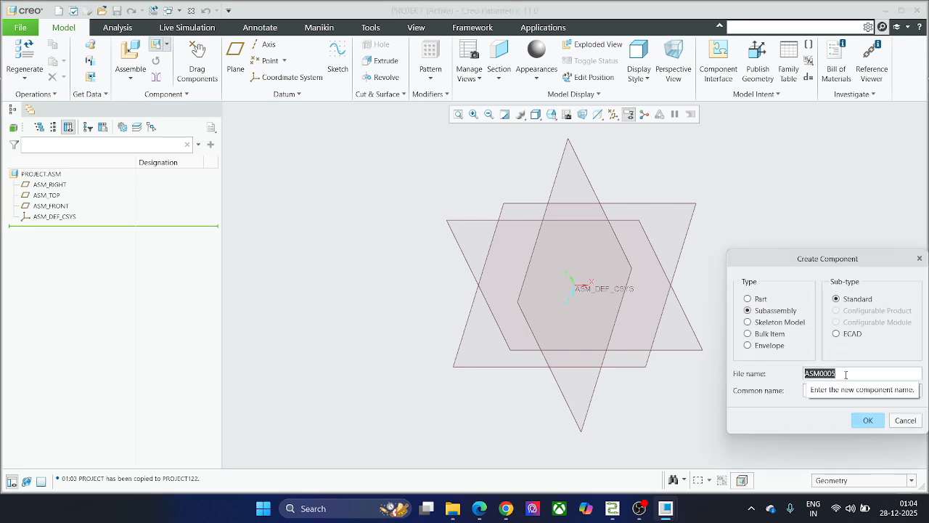
text(C)
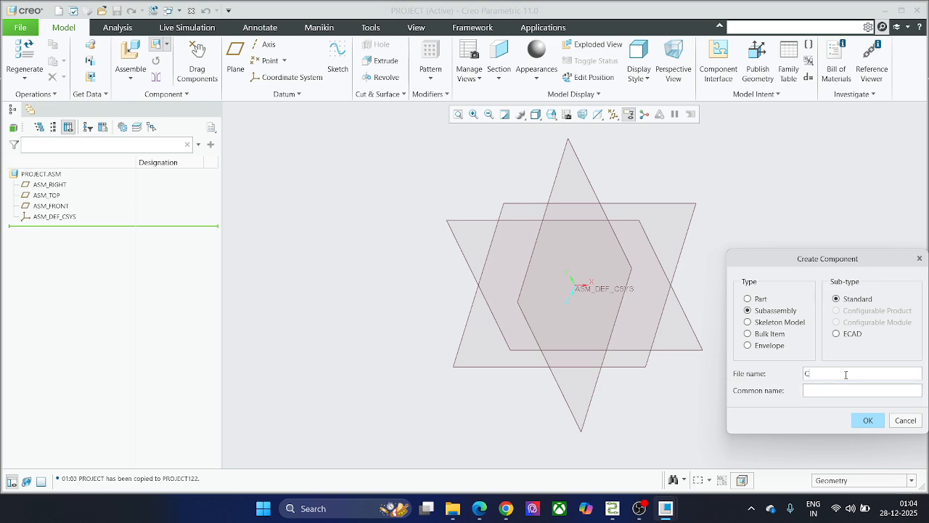
text(onnectors1)
key(Return)
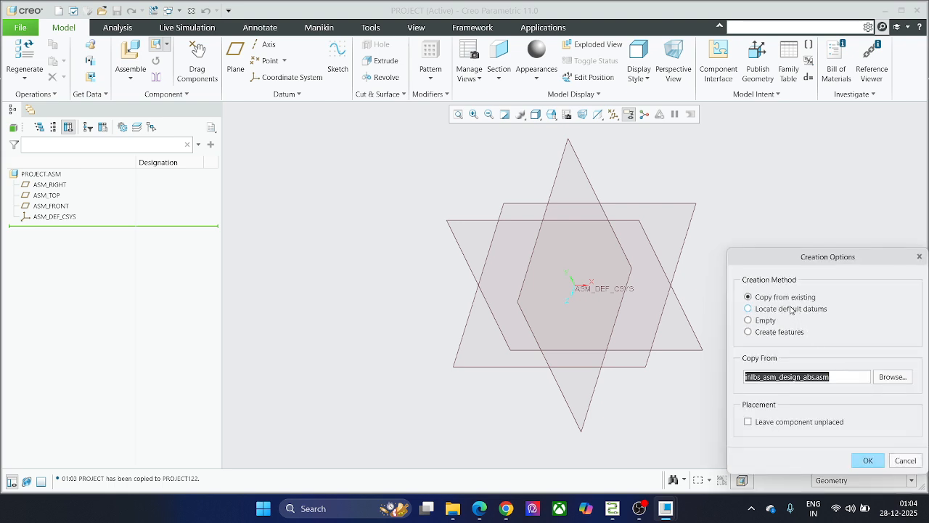
click(865, 461)
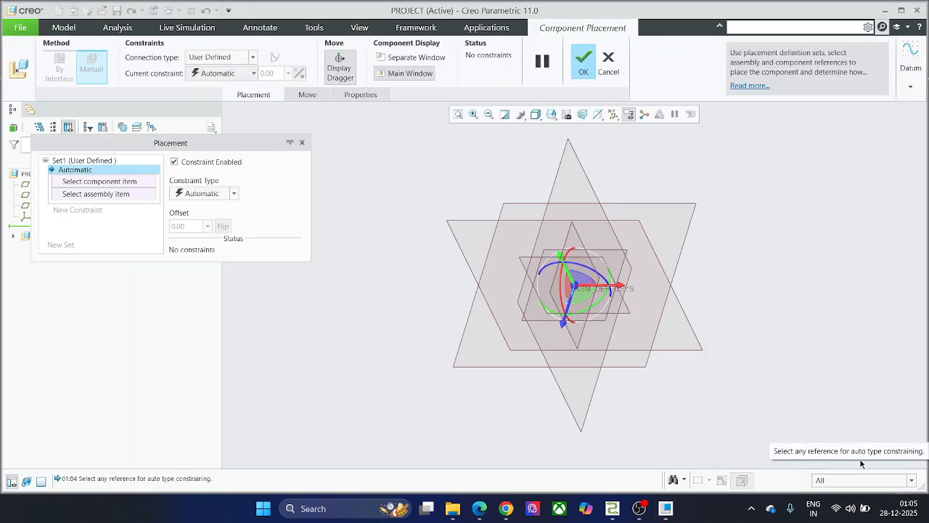
Place the Connectors1 subassembly with a Fix constraint and expand it in the model tree.
click(214, 194)
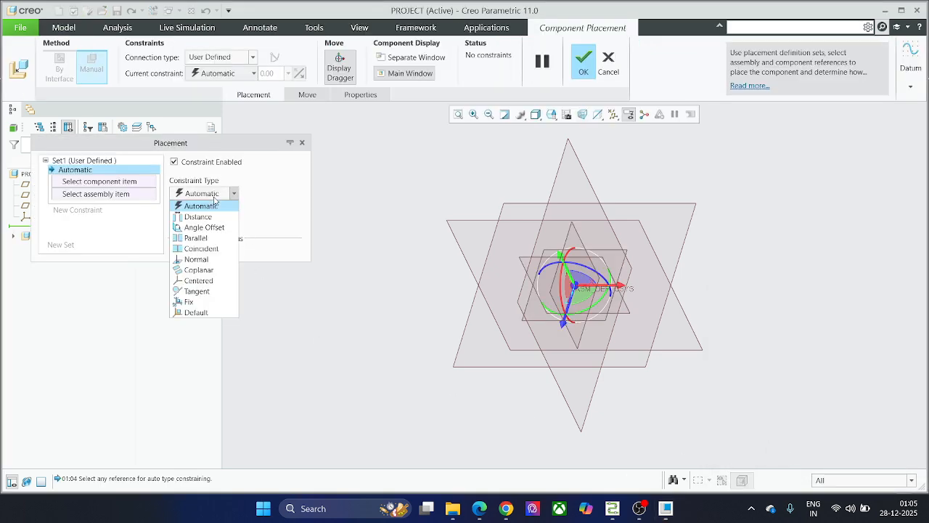
click(204, 303)
click(589, 68)
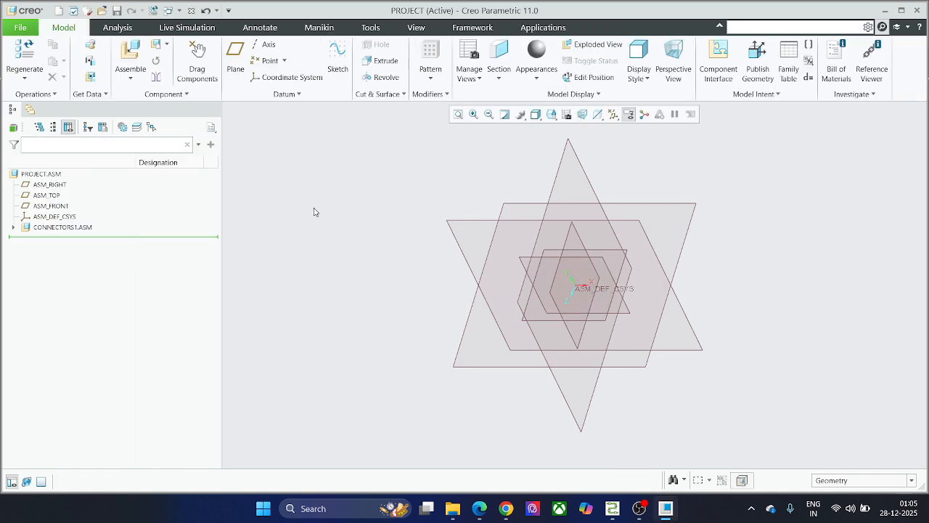
click(14, 228)
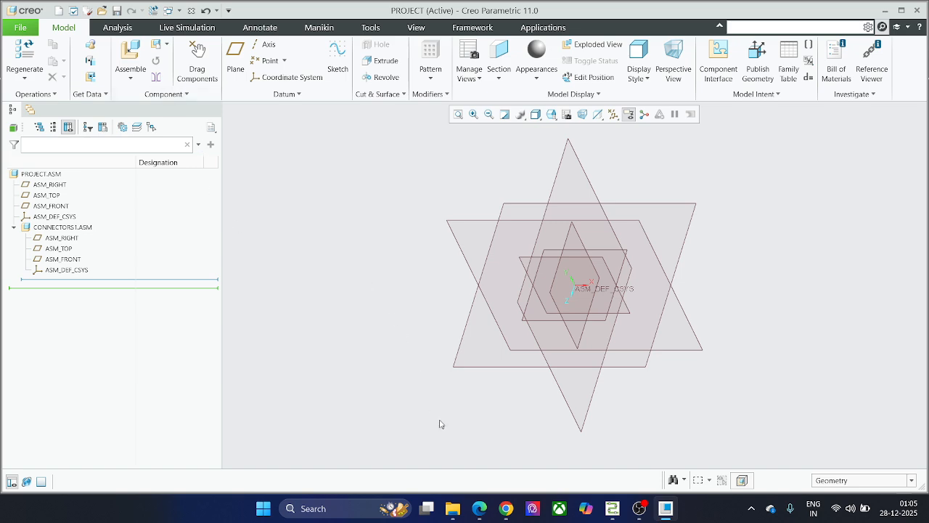
Switch to File Explorer and check the Connectors and Backshells folders in the 3D Cabling folder.
mouse_move(452, 509)
click(418, 455)
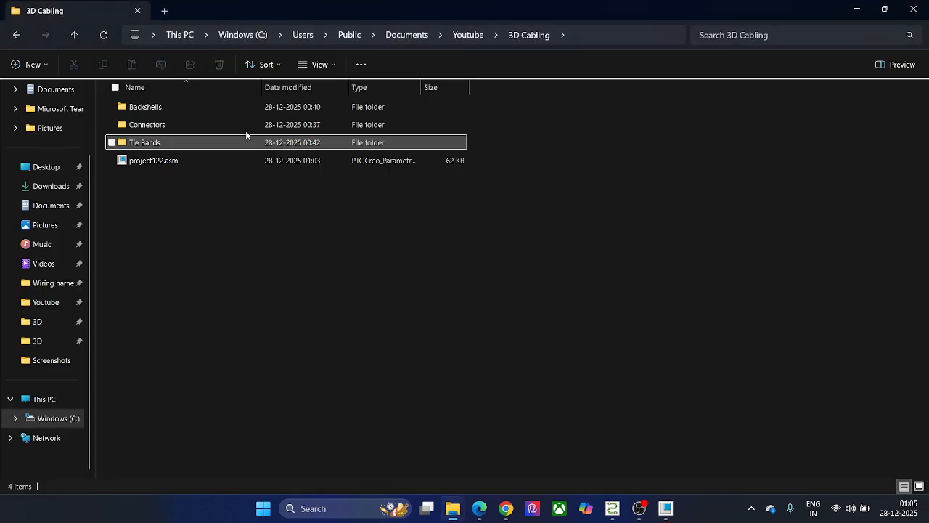
click(195, 125)
click(179, 107)
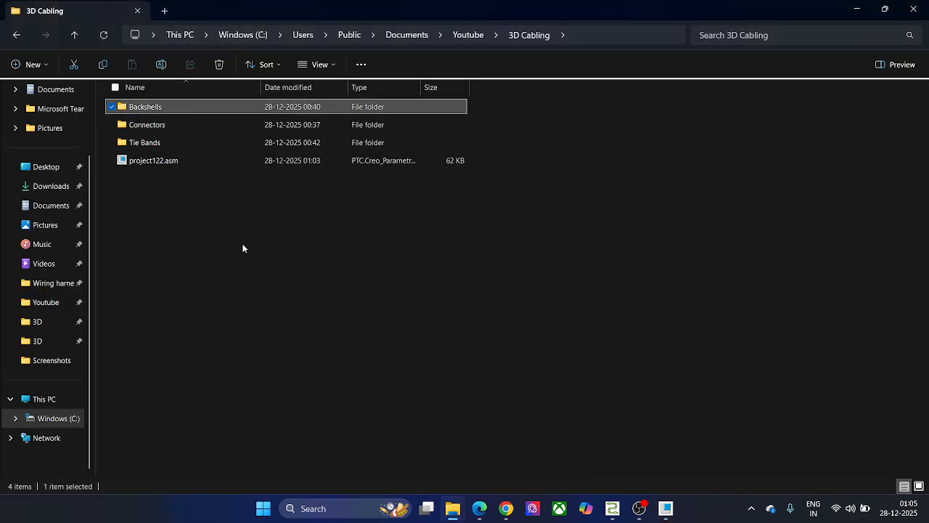
Switch to Creo Parametric and create a standard subassembly named Backshells1, copied from the existing assembly template.
click(241, 242)
key(alt+Tab)
click(166, 44)
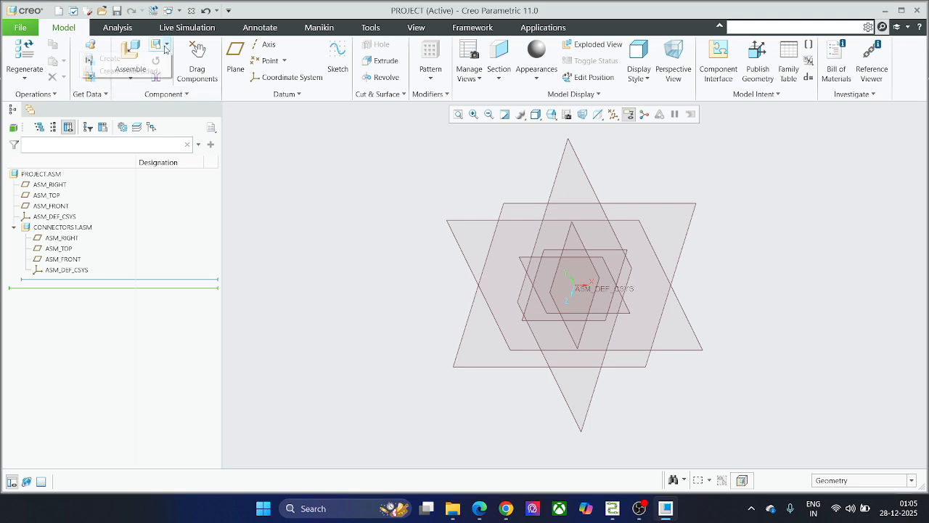
click(101, 57)
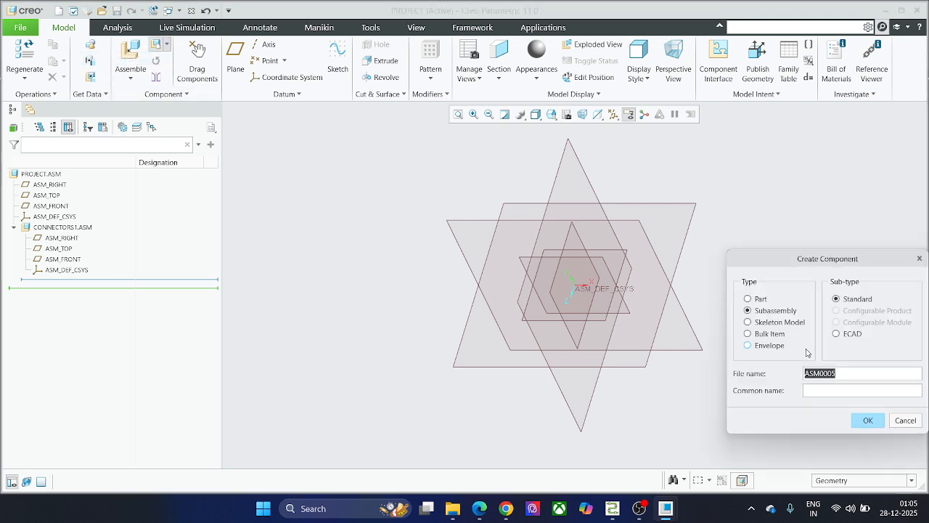
text(Bac)
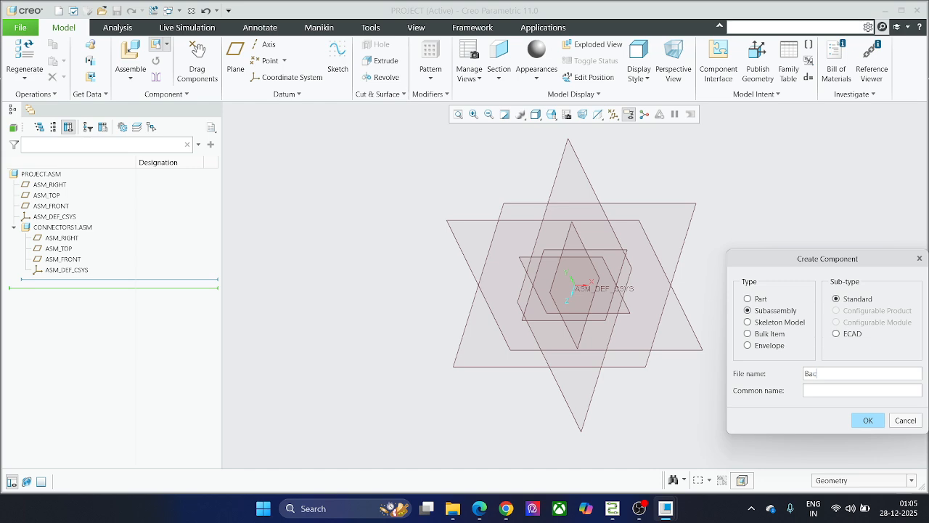
text(kshells)
key(Return)
click(891, 370)
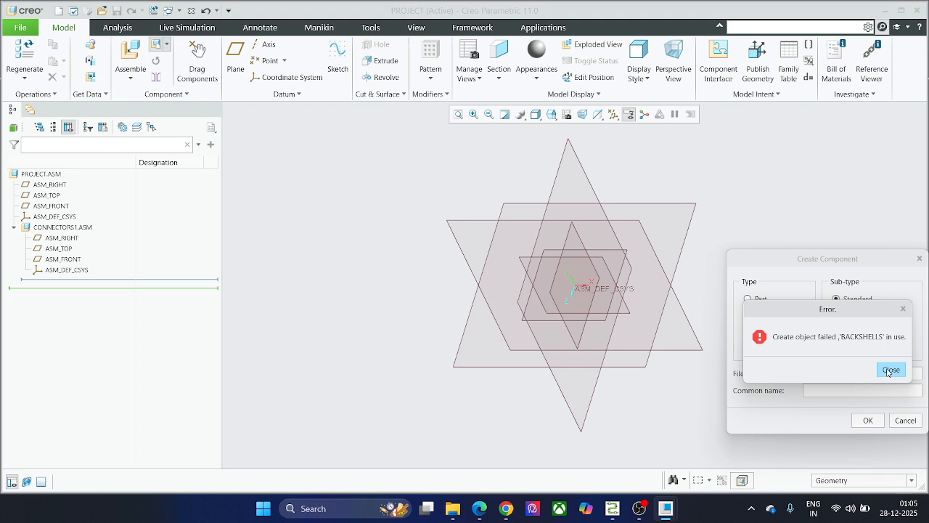
text(1)
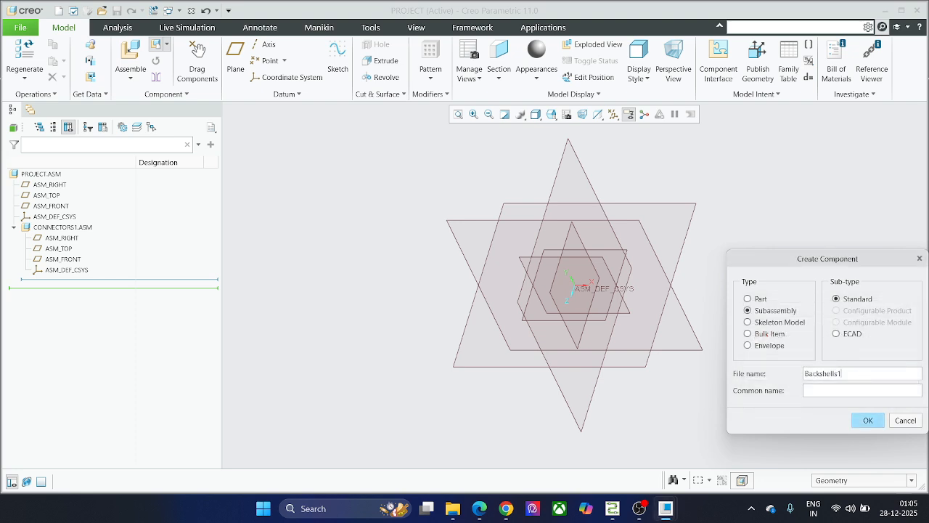
key(Return)
click(867, 460)
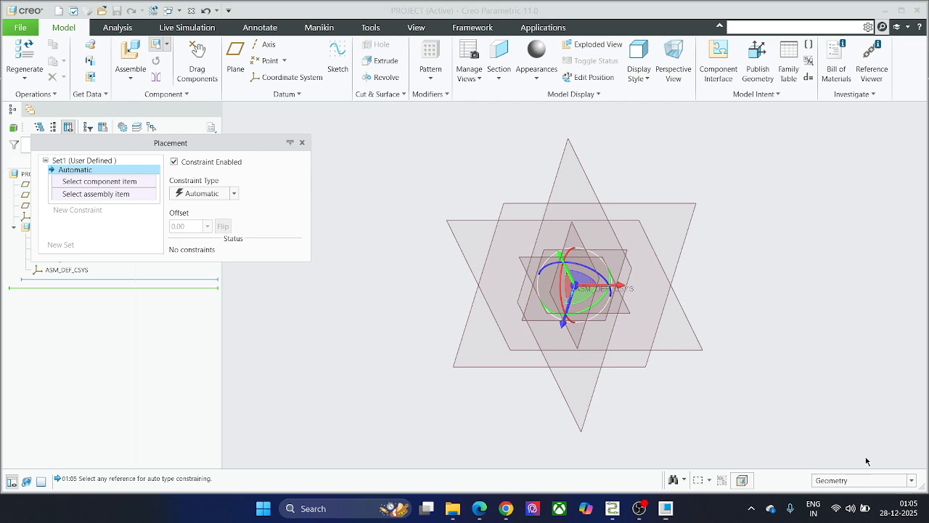
Place the Backshells1 subassembly with a Fix constraint and expand it in the model tree.
click(181, 195)
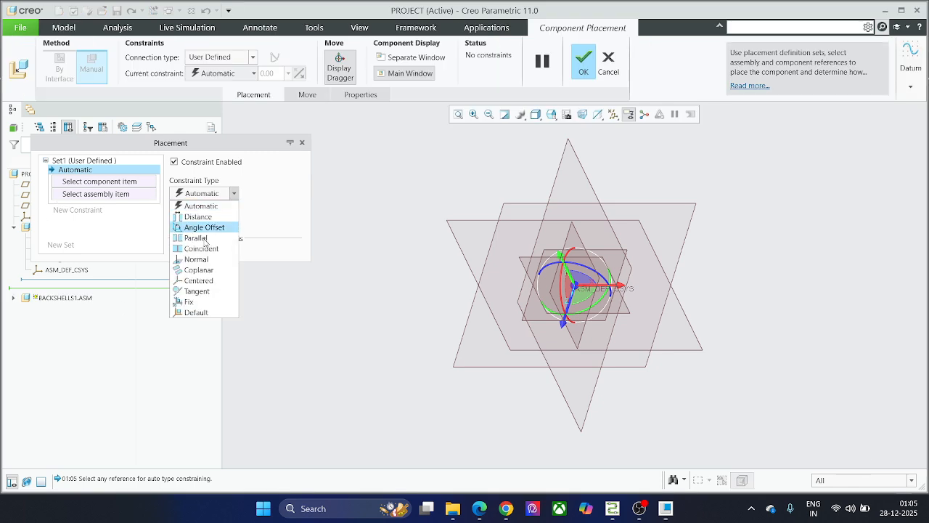
click(213, 304)
click(592, 64)
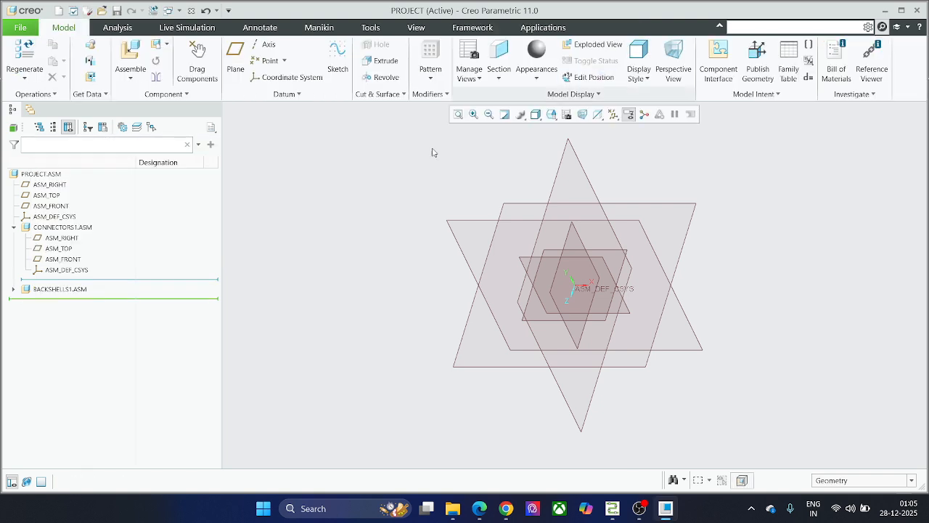
click(12, 290)
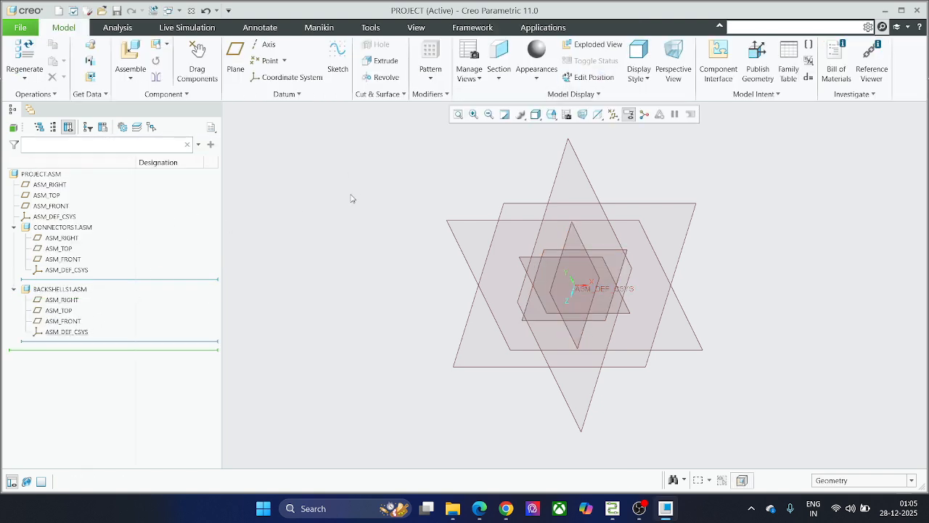
Create a standard subassembly named Tie1, copied from the existing inlbs_asm_design_abs.asm template.
click(156, 46)
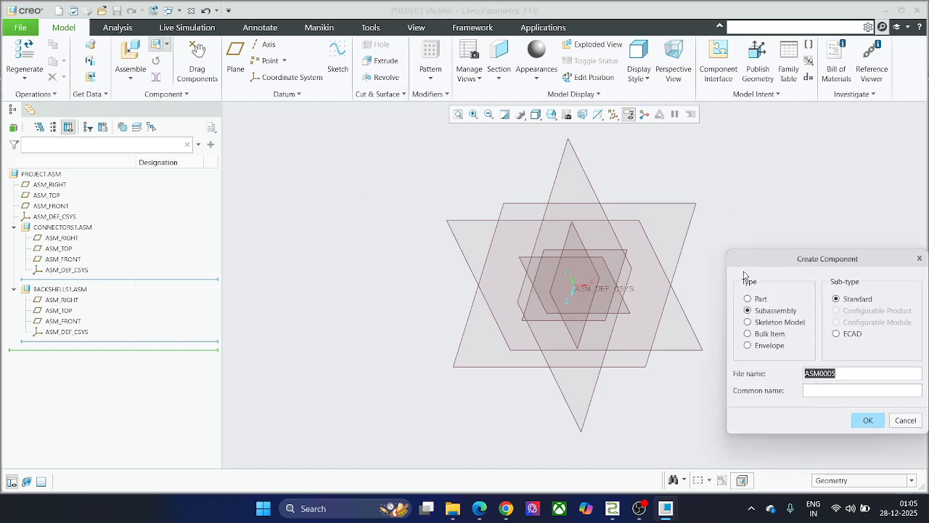
text(Tie1)
key(Return)
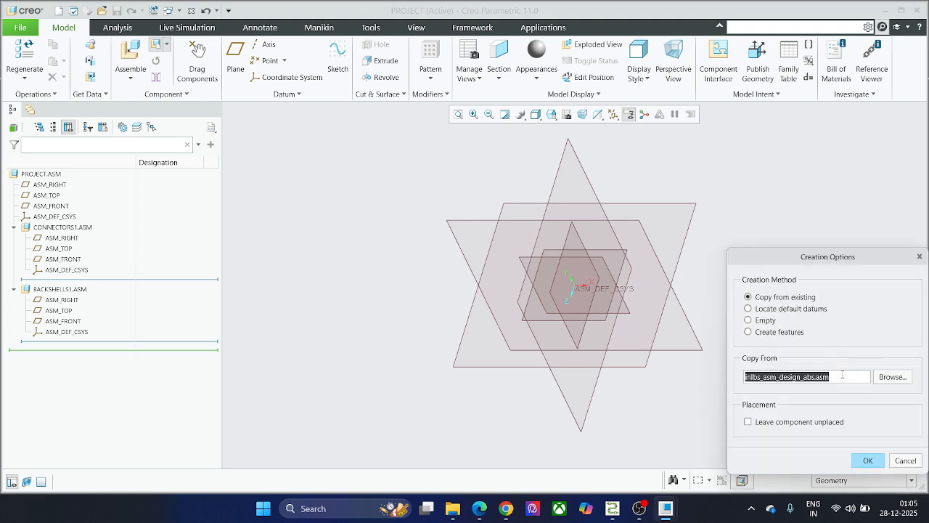
click(867, 460)
Place the Tie1 subassembly with a Fix constraint and expand it in the model tree.
click(234, 193)
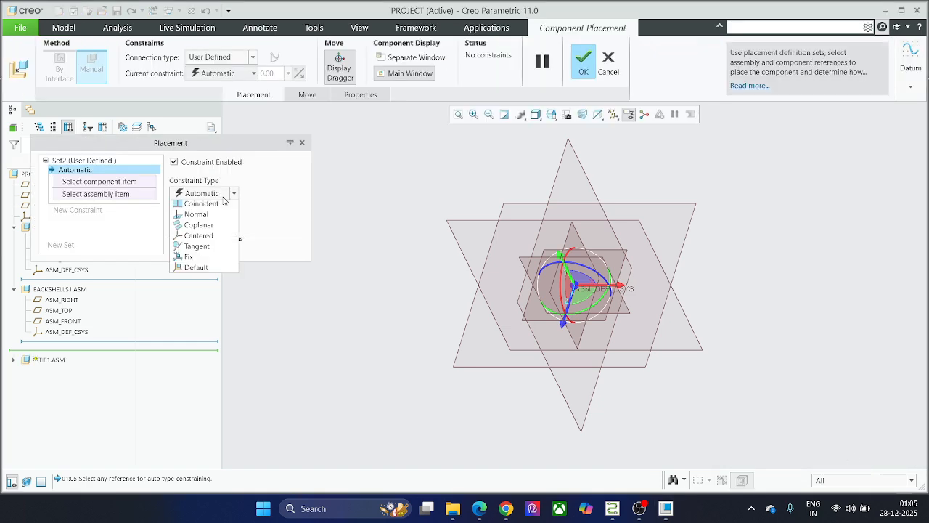
click(196, 299)
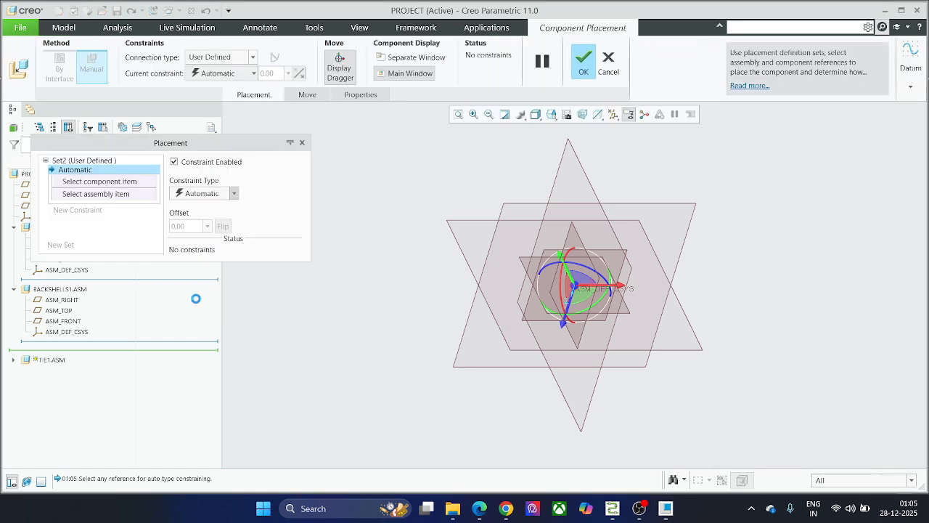
click(585, 62)
click(13, 351)
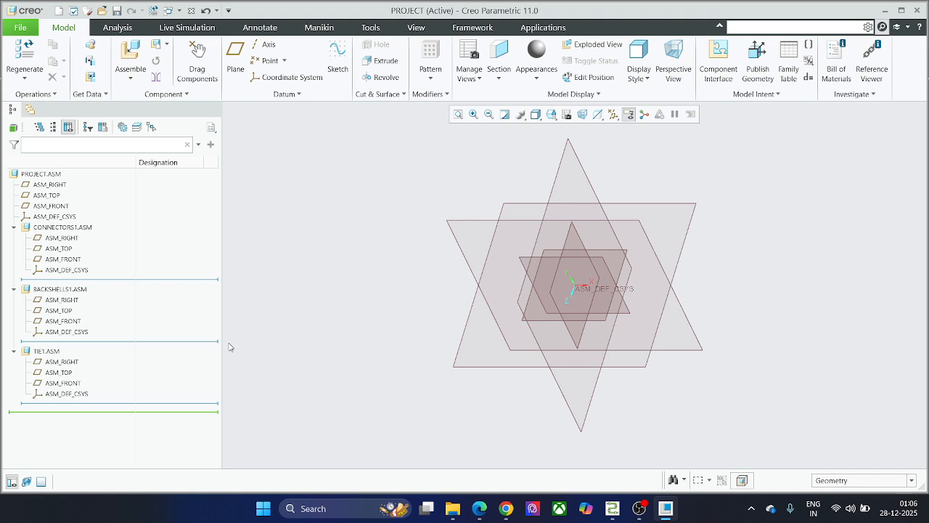
Create a standard subassembly named Cables1, copied from the existing inlbs_asm_design_abs.asm template.
click(155, 44)
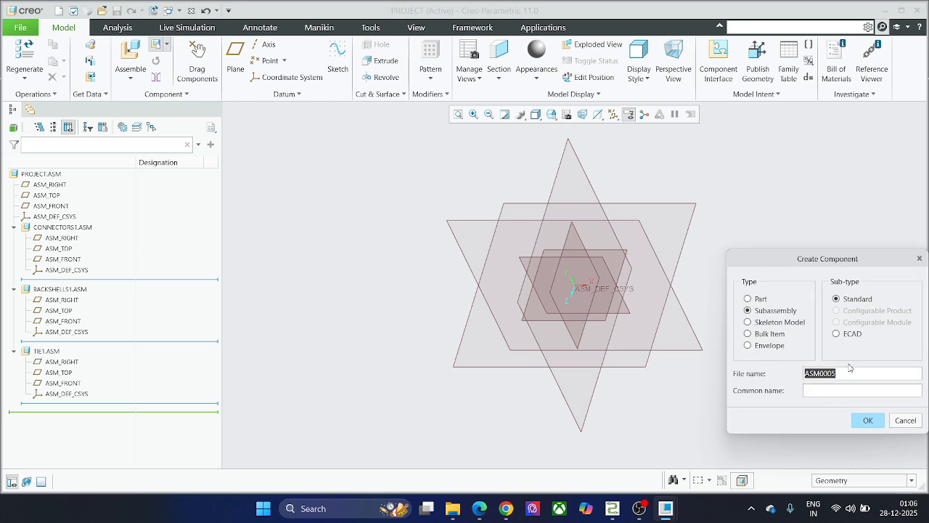
text(CABLES)
key(Return)
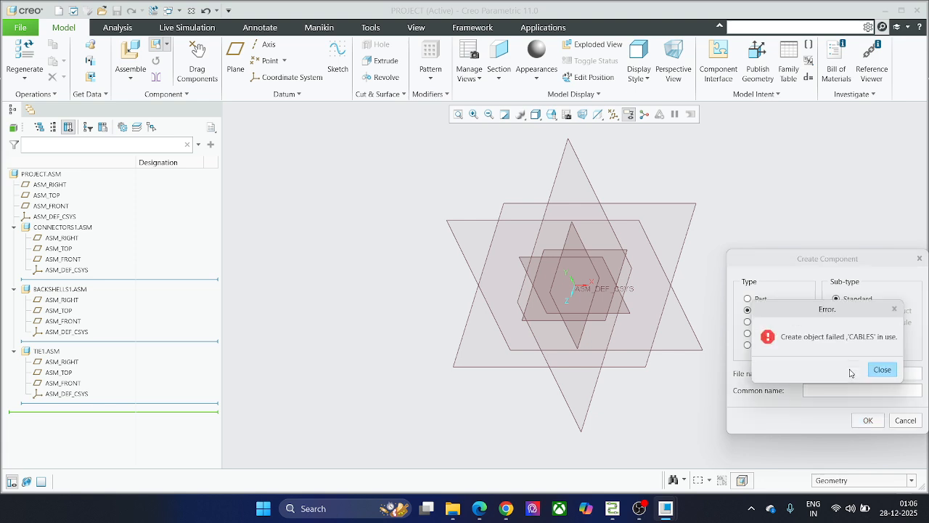
click(883, 370)
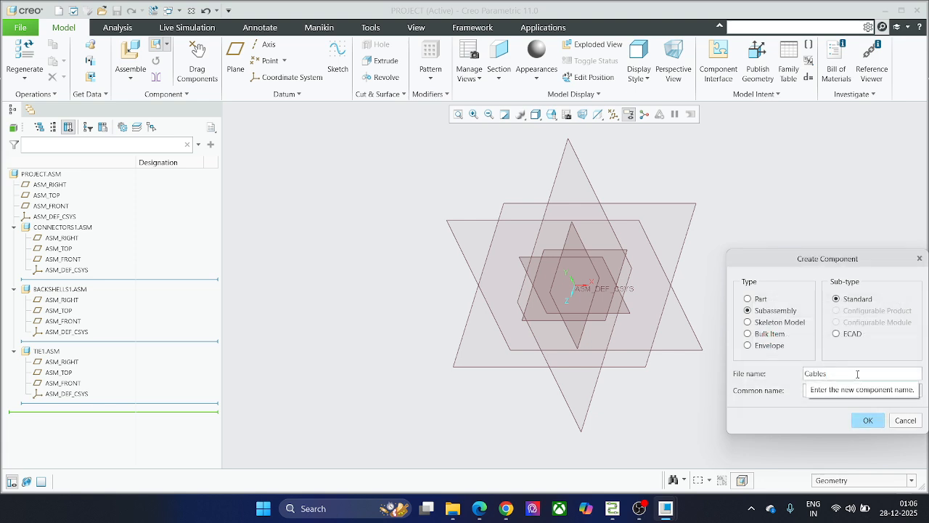
key(Return)
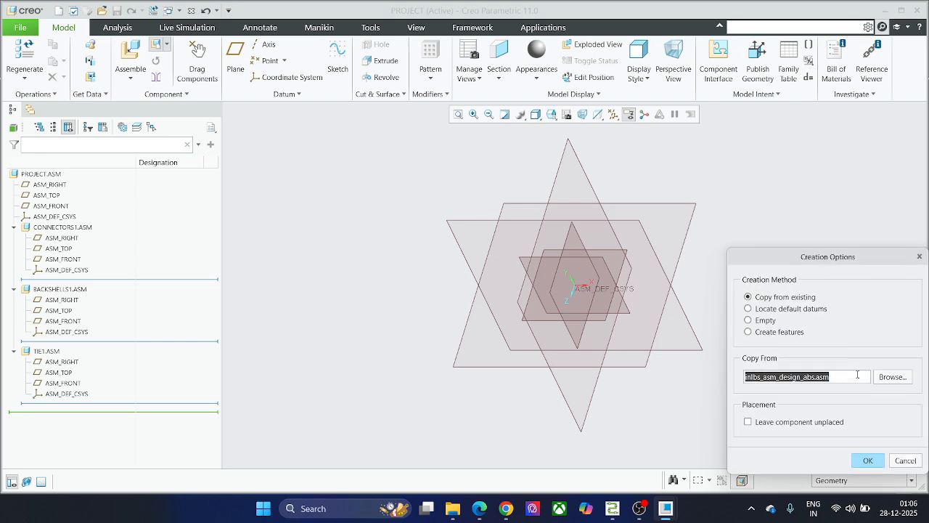
key(Return)
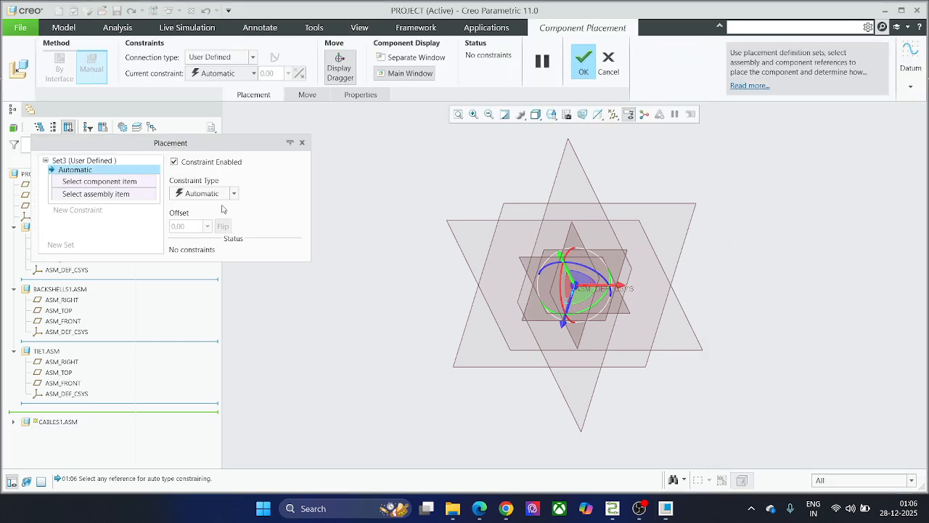
Place the Cables1 subassembly with a Fix constraint and expand it in the model tree.
click(225, 194)
click(192, 304)
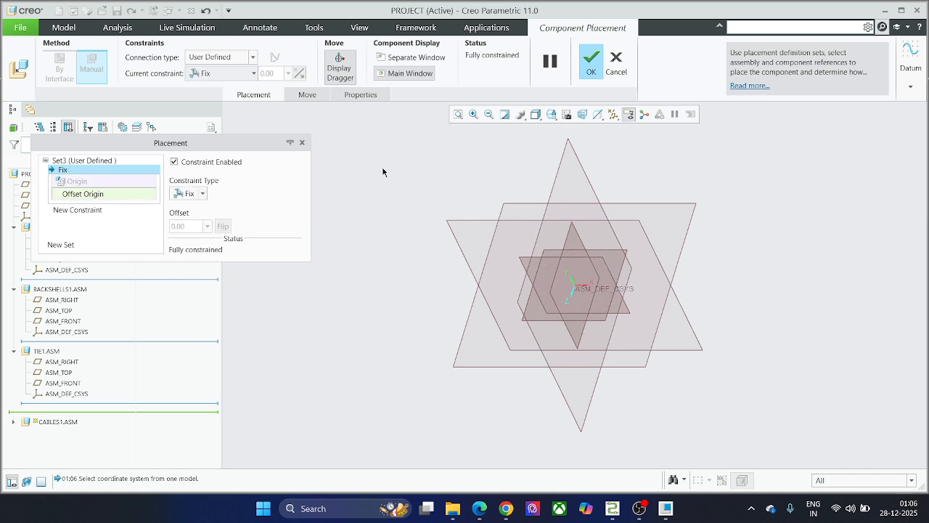
click(591, 63)
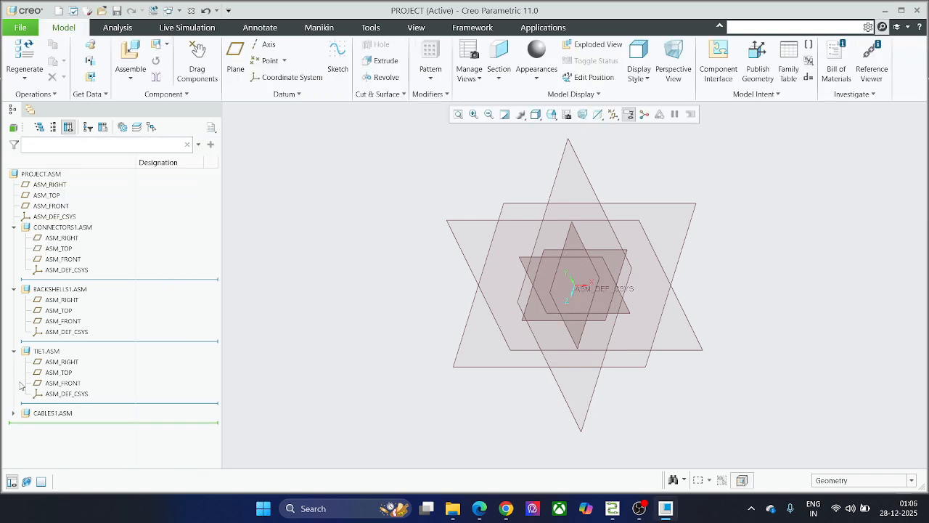
click(14, 413)
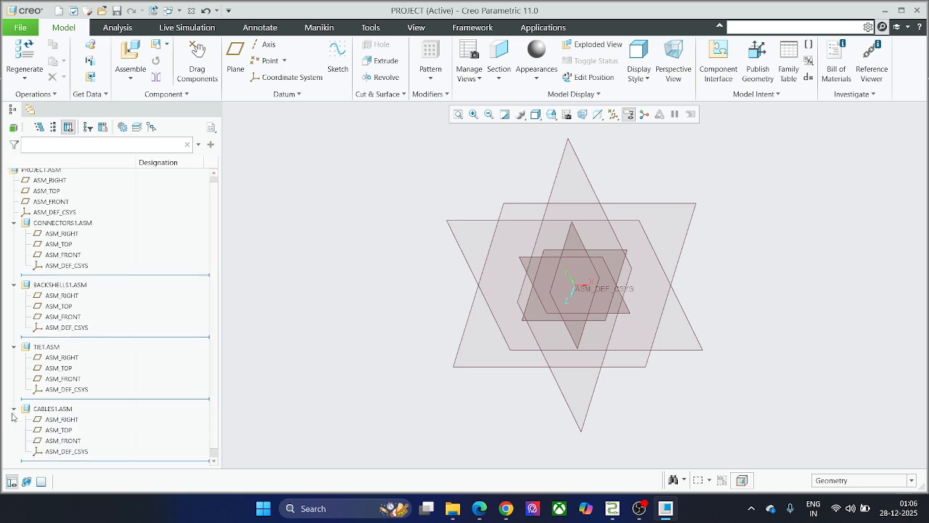
scroll(73, 337, up, 1)
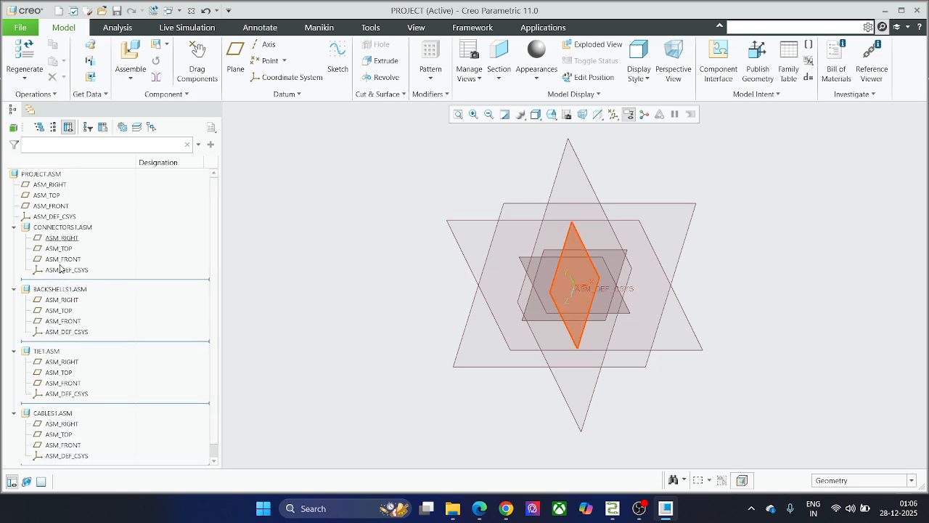